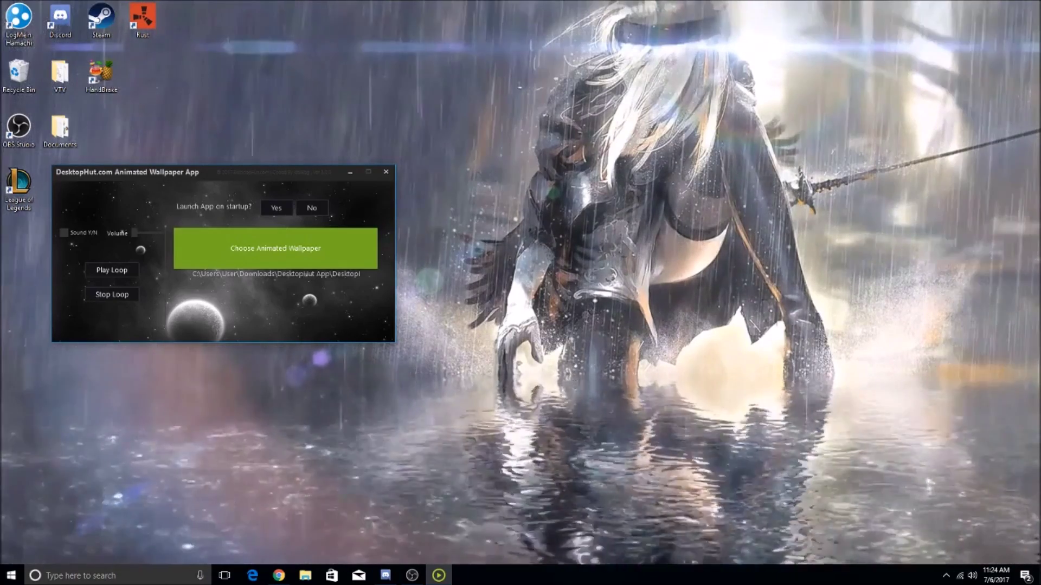
Reposition the DesktopHut Animated Wallpaper App window on the desktop.
drag(206, 171, 340, 159)
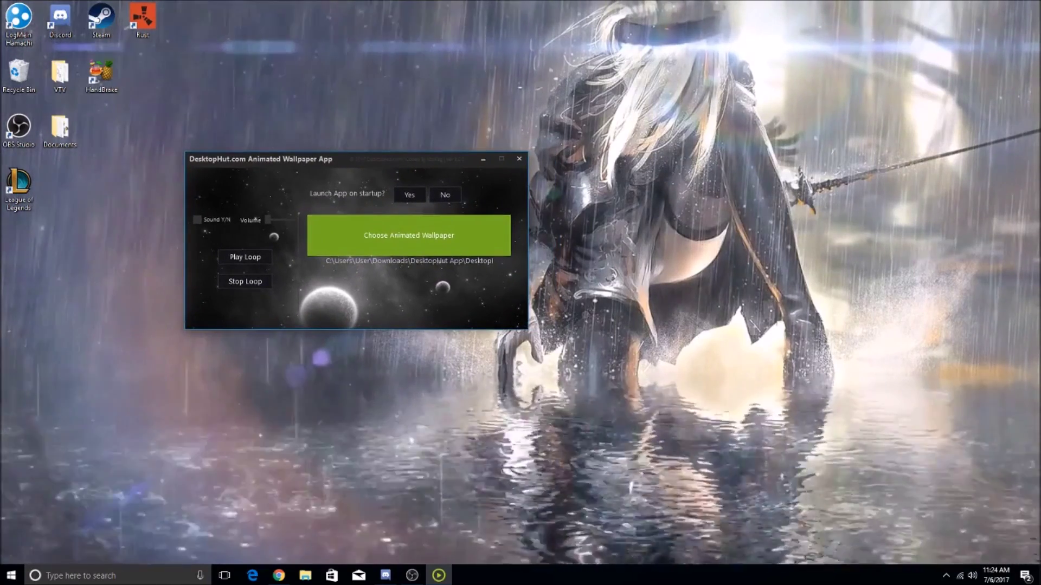
drag(339, 159, 249, 153)
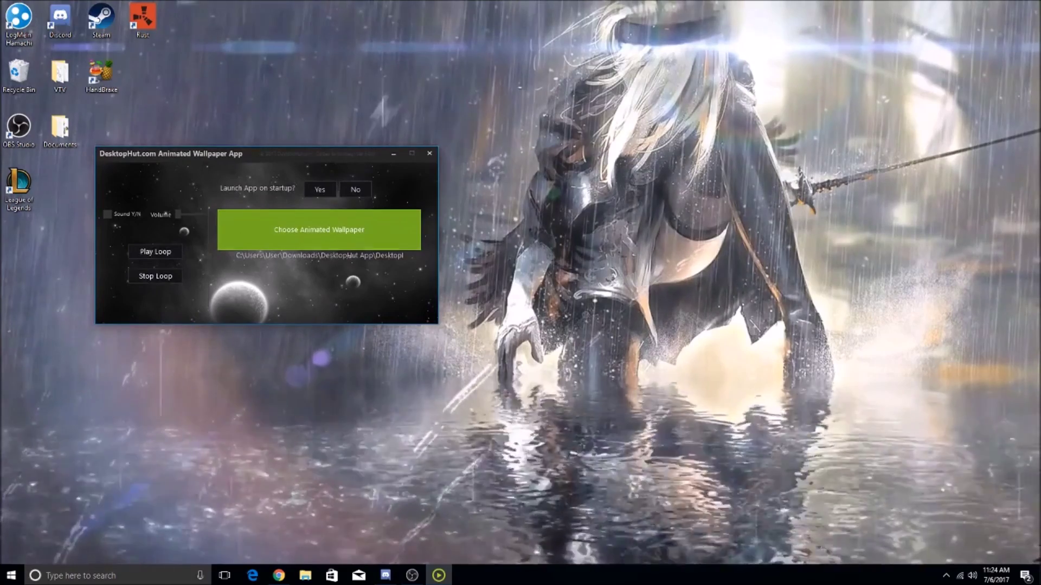
drag(250, 153, 280, 151)
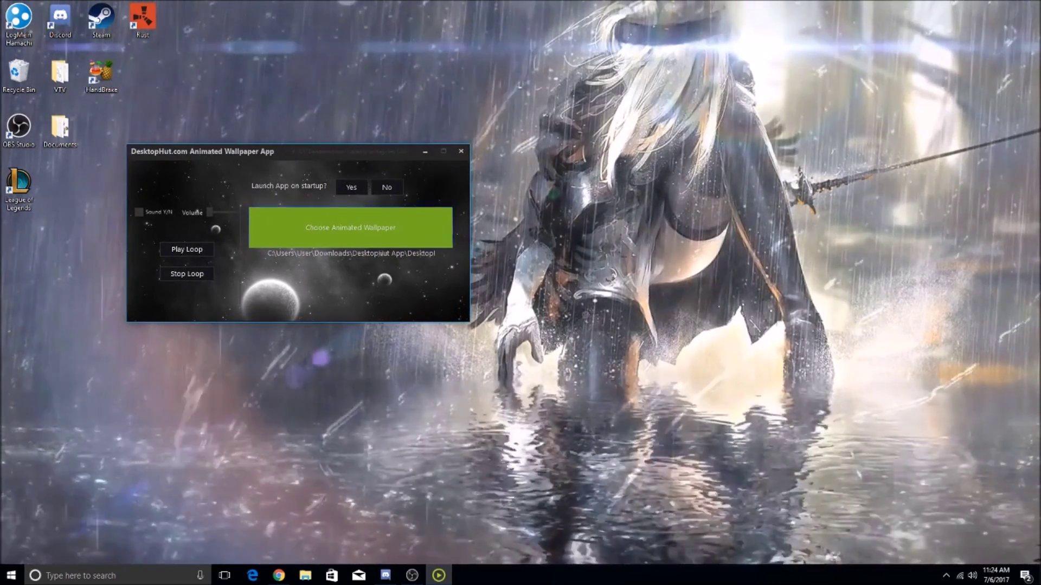
Apply the The-Witcher-3-White-Wolf-HD-Live-Wallpaper video and minimize the app to the tray.
click(350, 227)
click(284, 219)
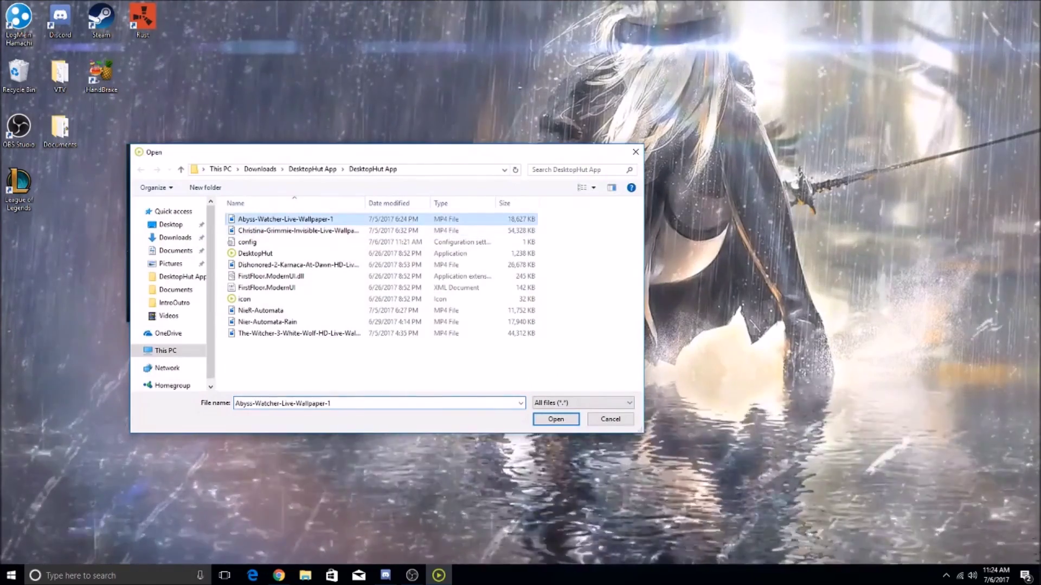
click(297, 334)
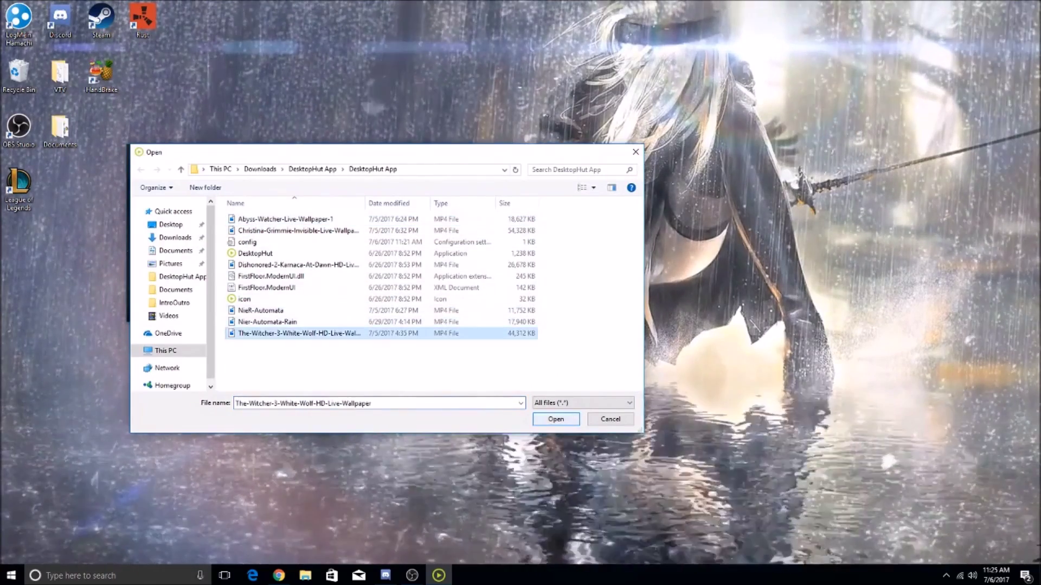
double_click(297, 334)
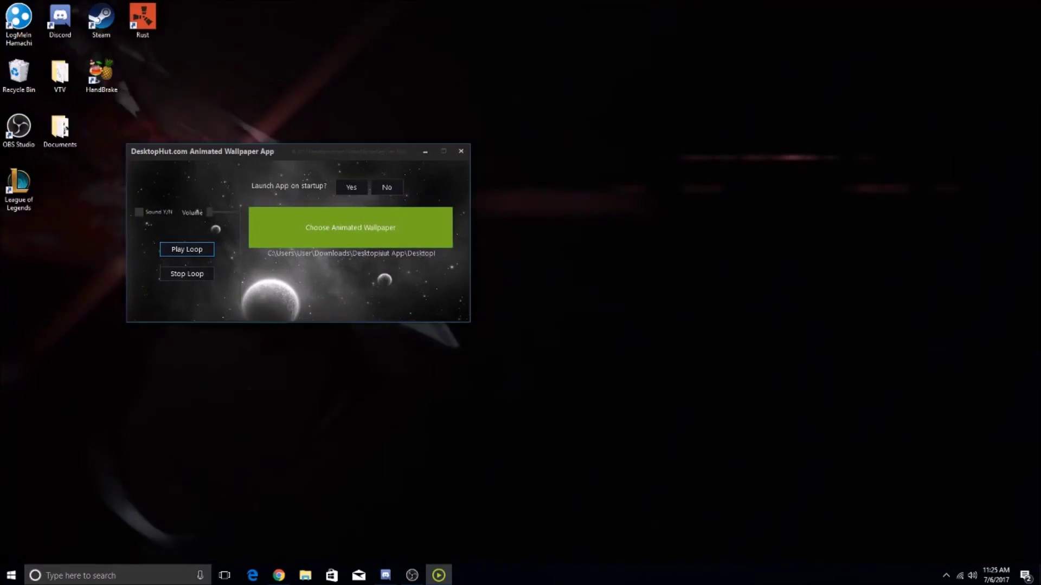
drag(325, 158, 459, 132)
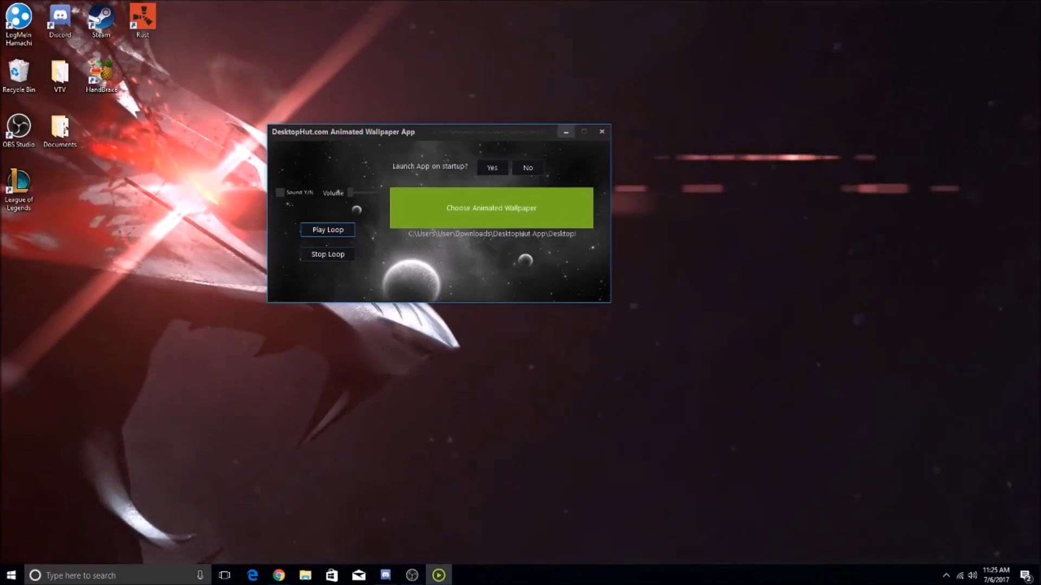
click(565, 132)
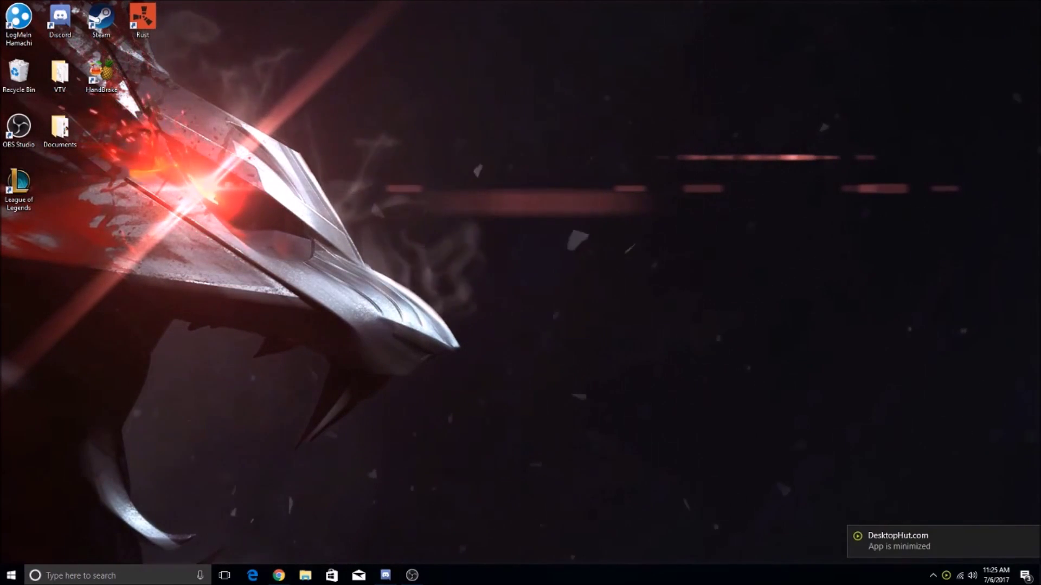
Restore Chrome and browse DesktopHut's categories, including Abstract, to the 4K outer space page.
click(278, 576)
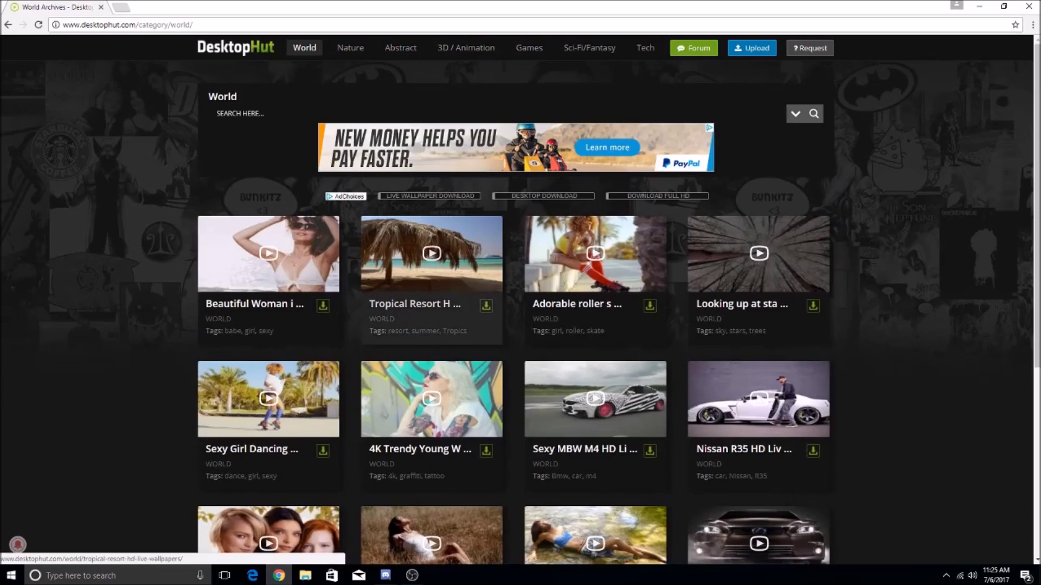
scroll(432, 325, down, 3)
scroll(431, 325, down, 2)
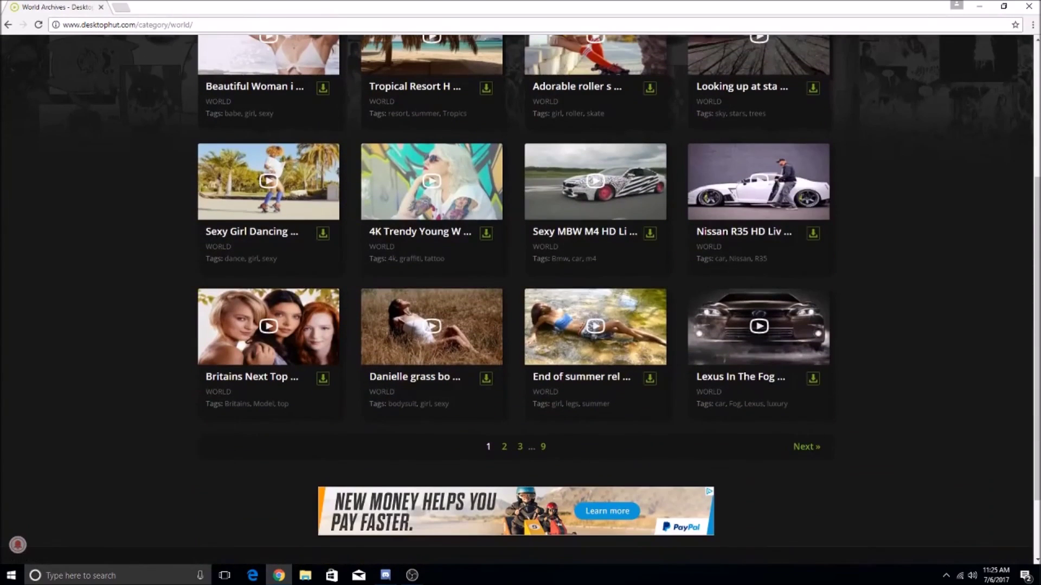
scroll(431, 326, up, 3)
scroll(432, 326, up, 3)
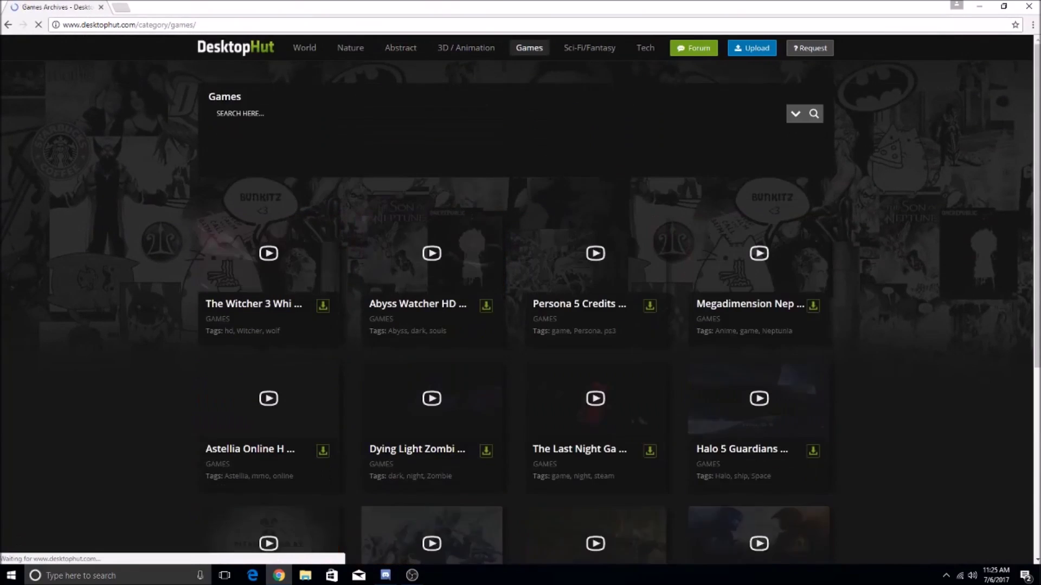
scroll(594, 268, down, 2)
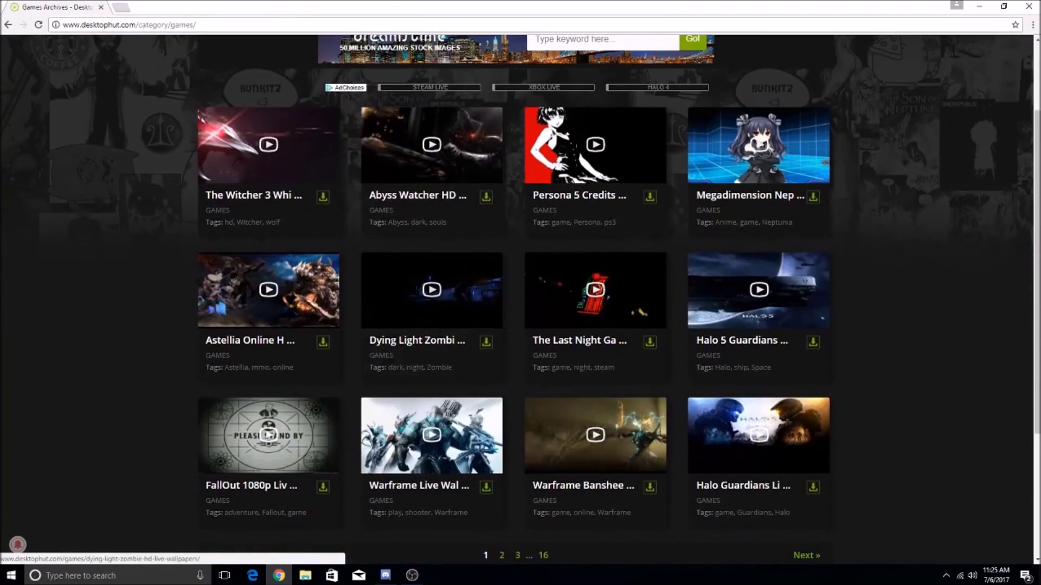
scroll(431, 325, up, 3)
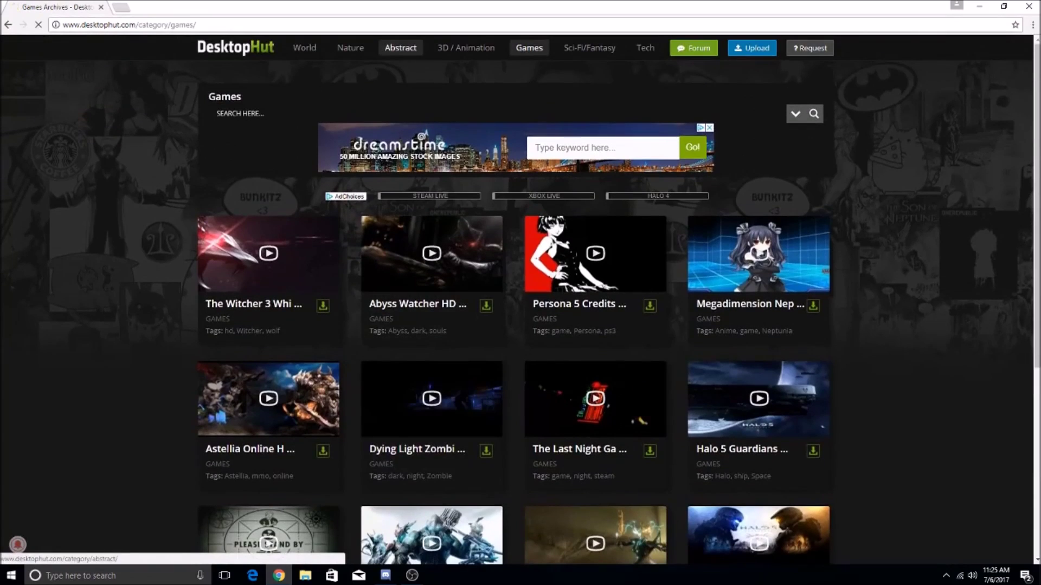
click(400, 48)
scroll(593, 325, down, 1)
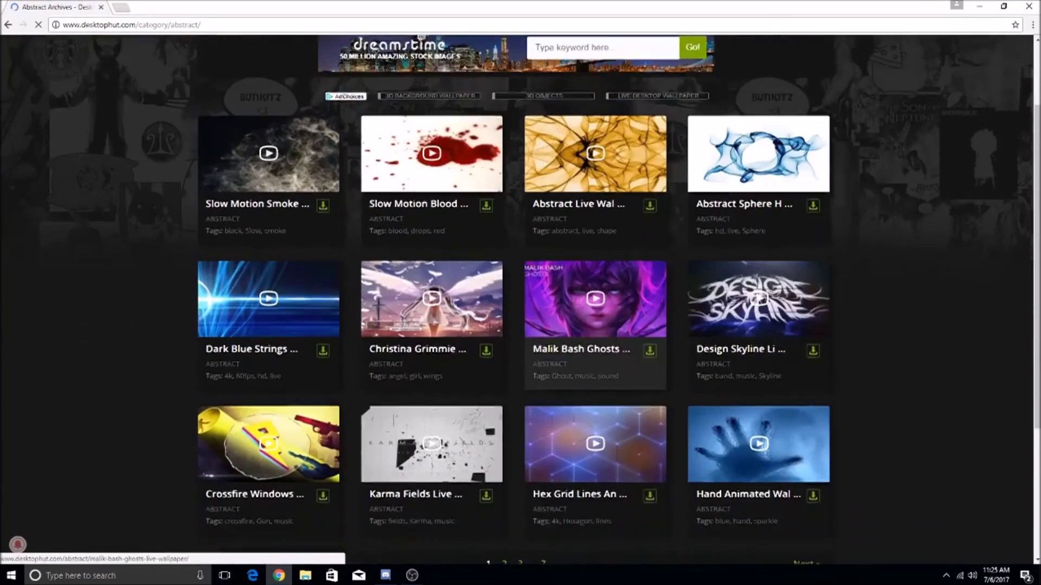
scroll(521, 325, down, 2)
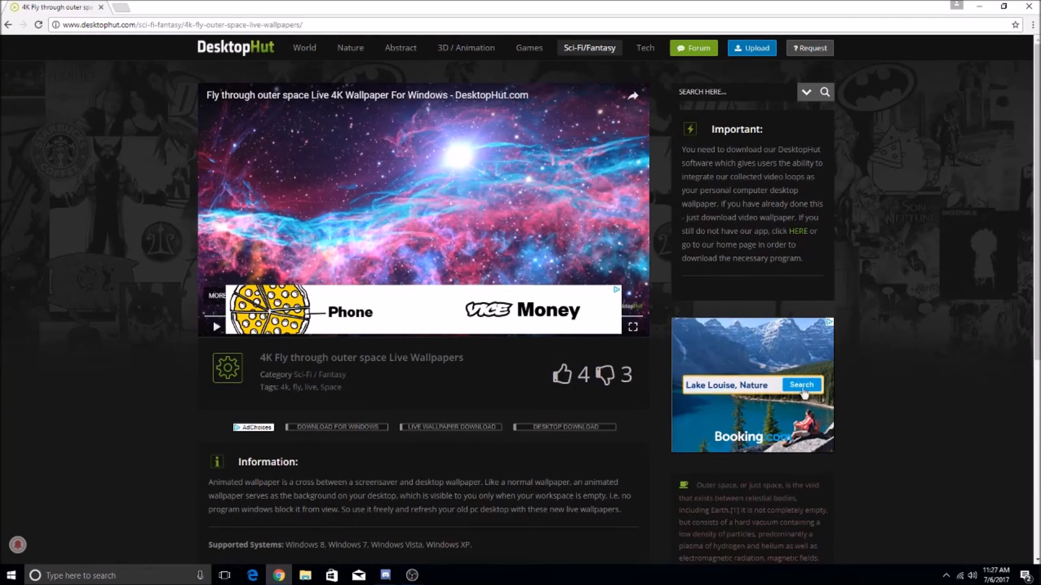
scroll(803, 393, down, 5)
scroll(732, 365, up, 5)
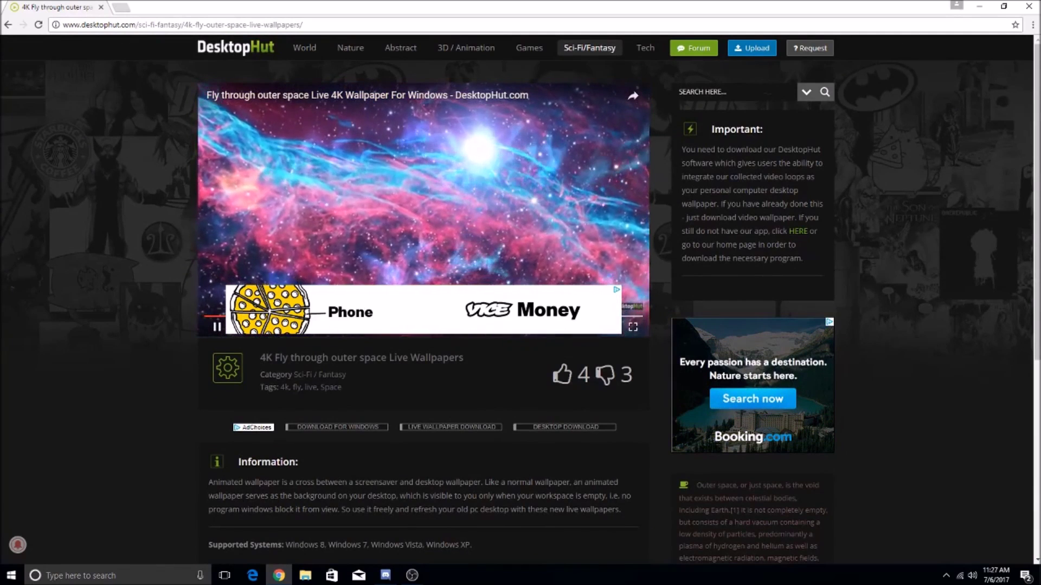
scroll(521, 325, down, 4)
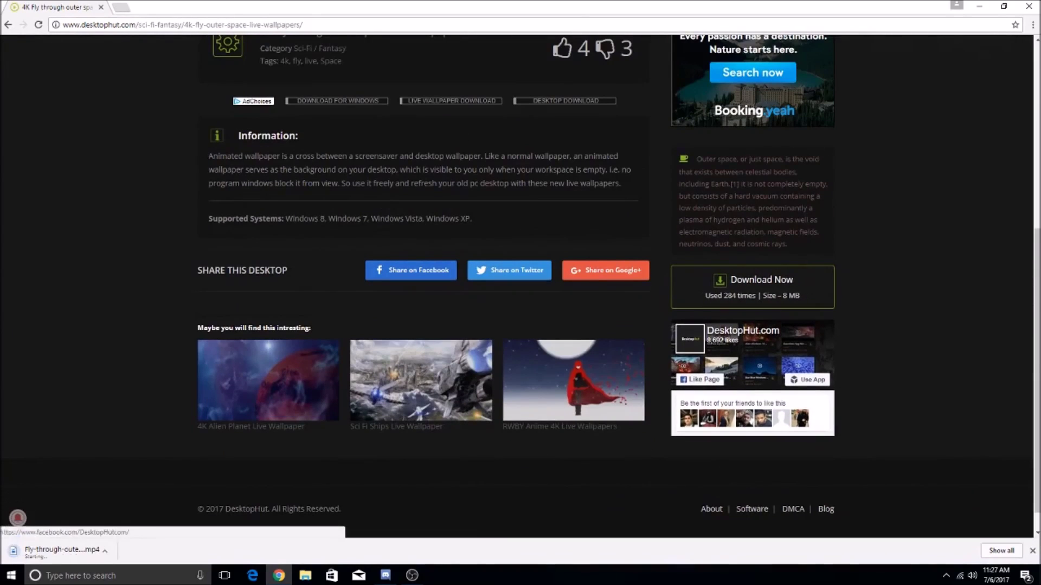
scroll(520, 325, up, 5)
scroll(521, 325, up, 3)
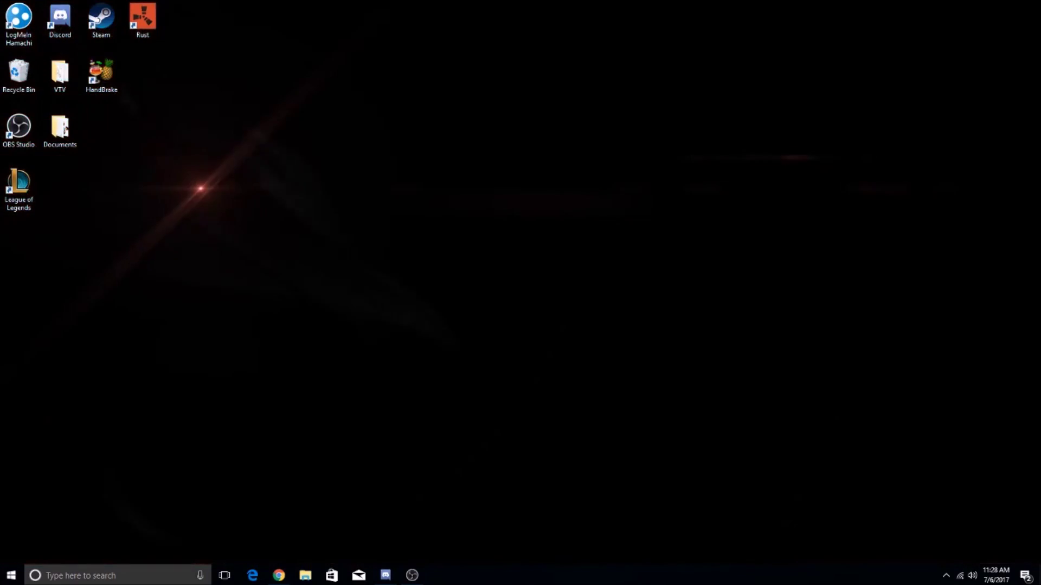
Move the outer space wallpaper MP4 from Downloads to the desktop.
click(113, 576)
text(downloads)
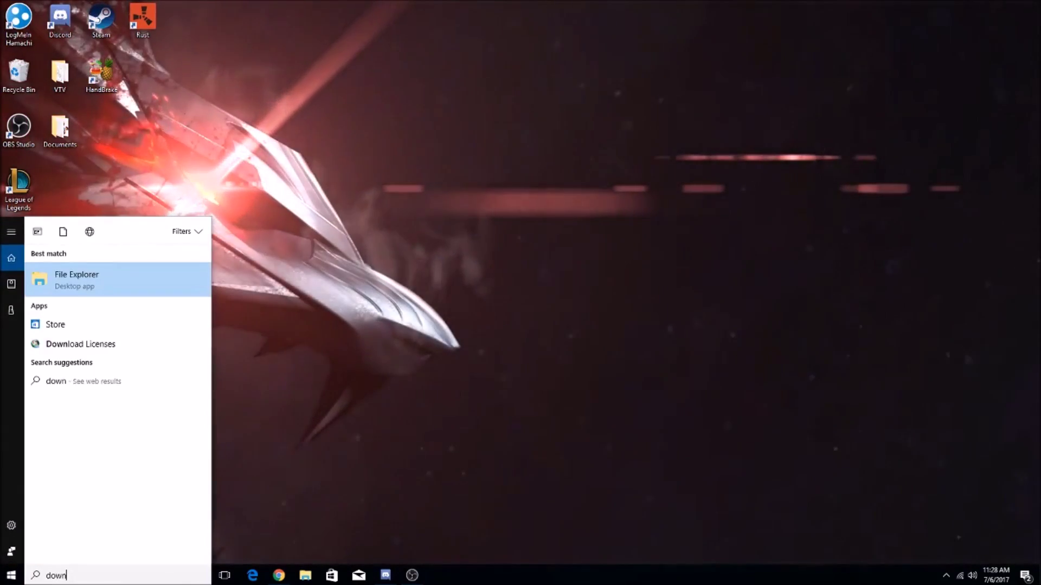
key(Return)
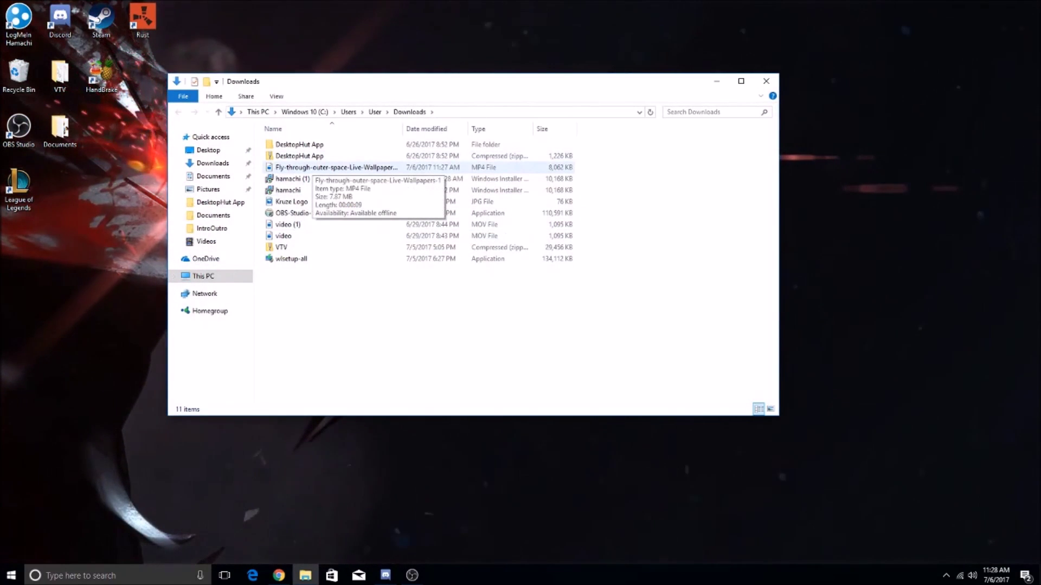
drag(334, 168, 71, 323)
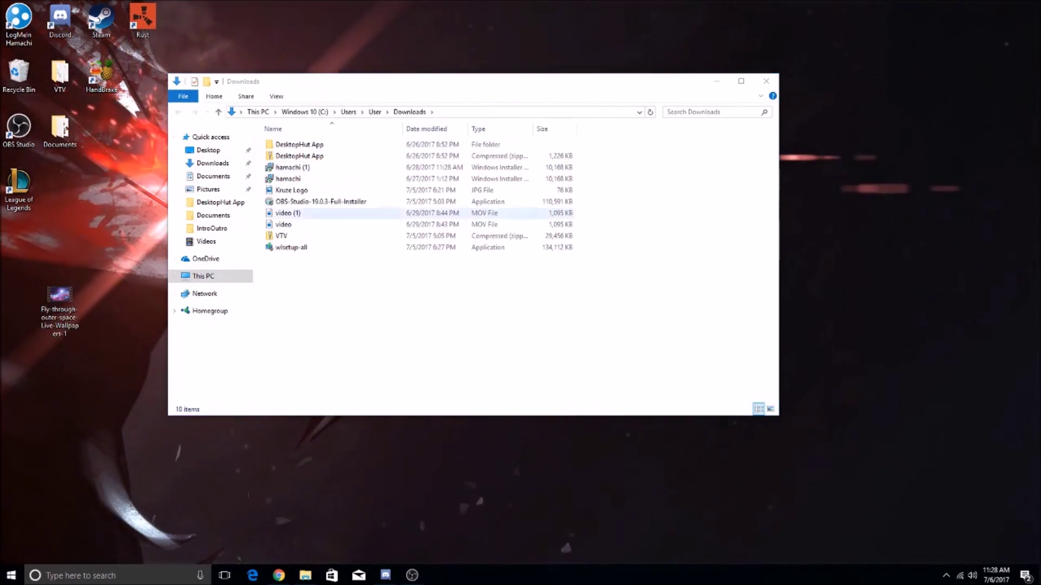
key(alt+F4)
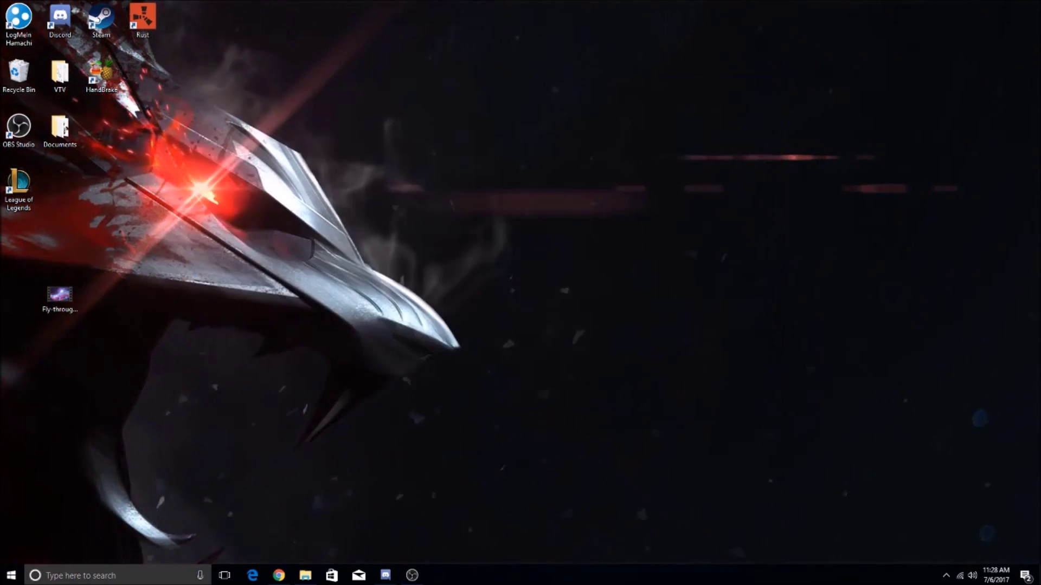
Search 'desktophut' and drag the video into the DesktopHut App folder.
click(98, 576)
text(desktop)
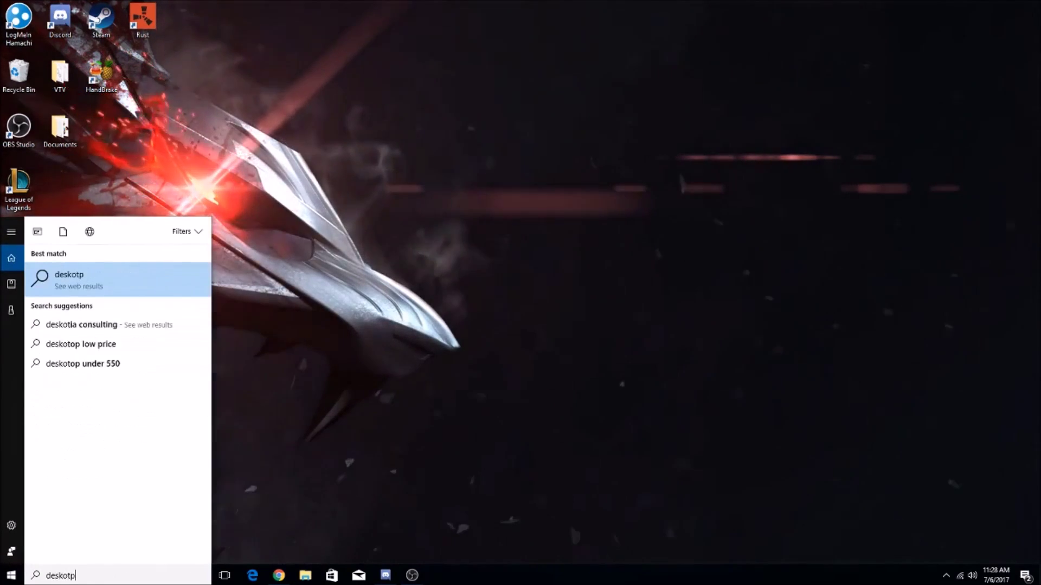
key(BackSpace)
key(BackSpace)
key(BackSpace)
text(tophut)
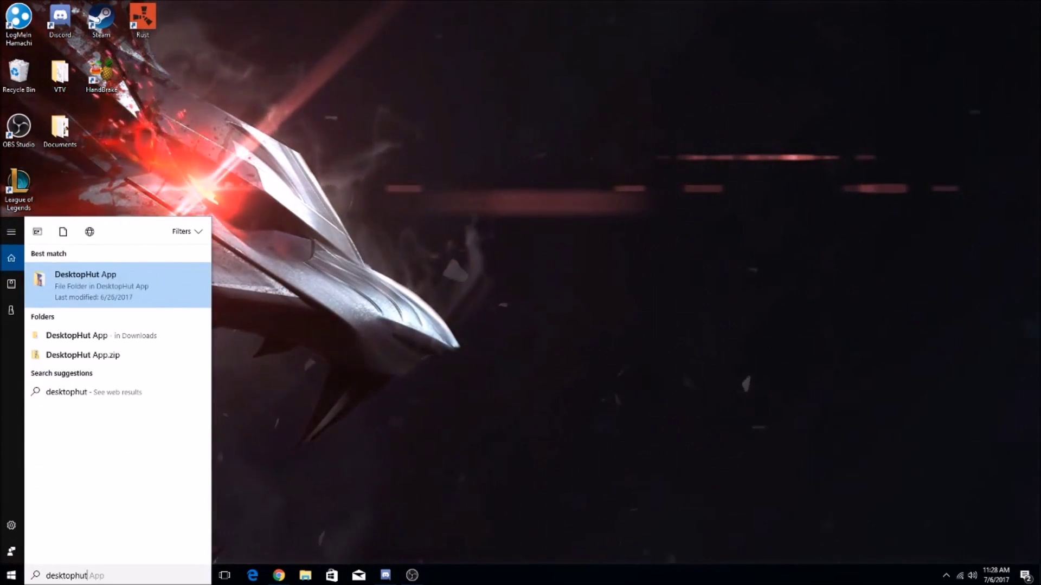
key(Return)
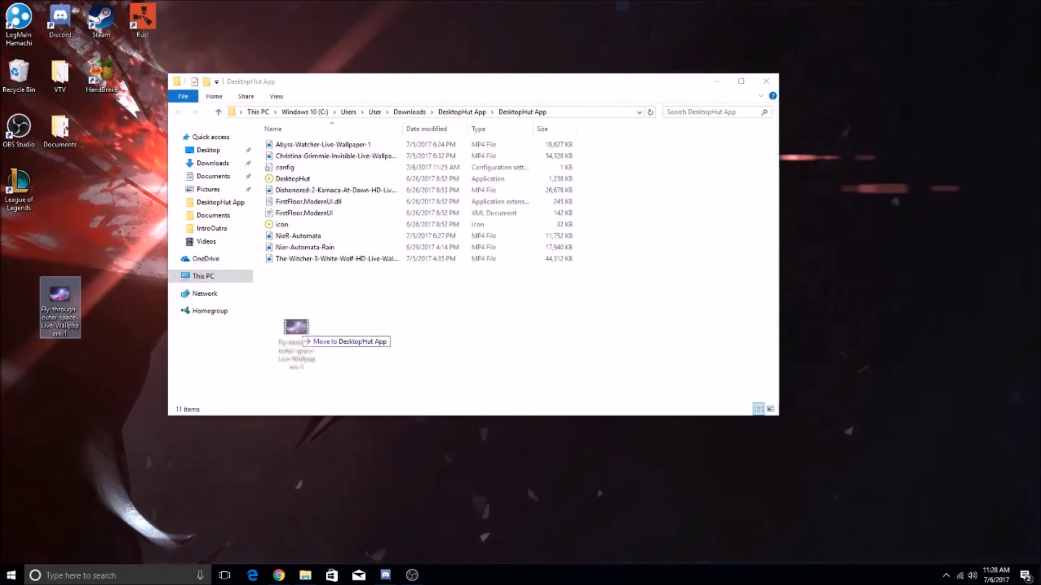
drag(59, 294, 342, 325)
Launch DesktopHut.exe and close the DesktopHut App folder window.
click(293, 177)
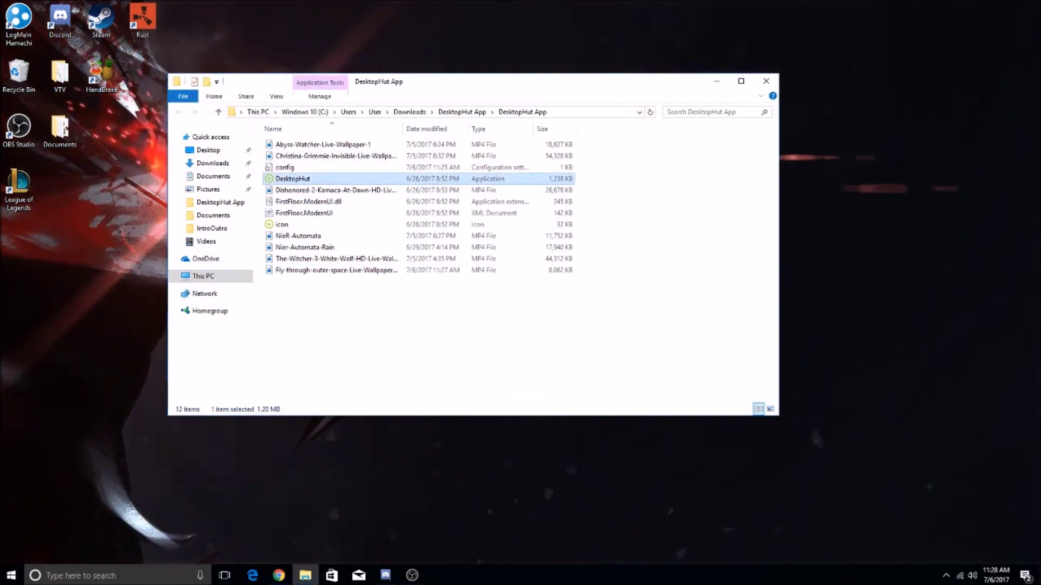
double_click(293, 178)
drag(309, 86, 99, 130)
drag(529, 90, 703, 94)
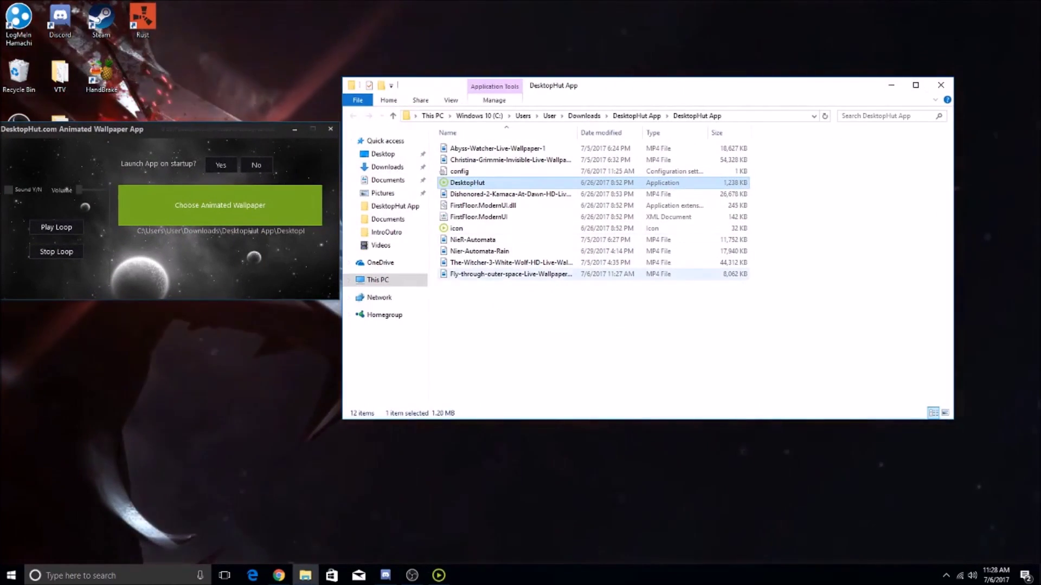
click(691, 350)
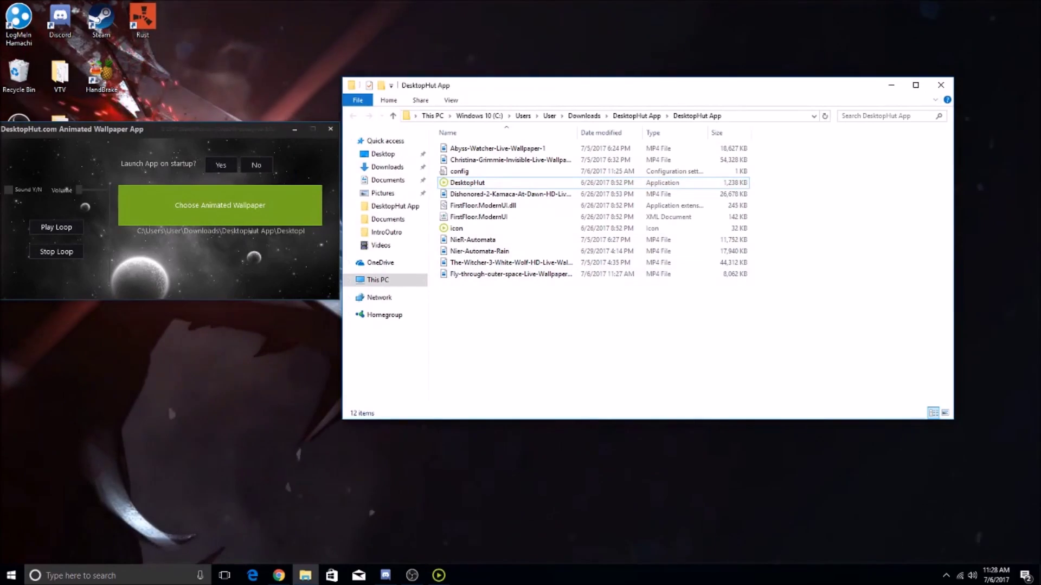
click(940, 86)
Set Fly-through-outer-space-Live-Wallpapers-1 as wallpaper, then open the DesktopHut App folder from search.
click(219, 205)
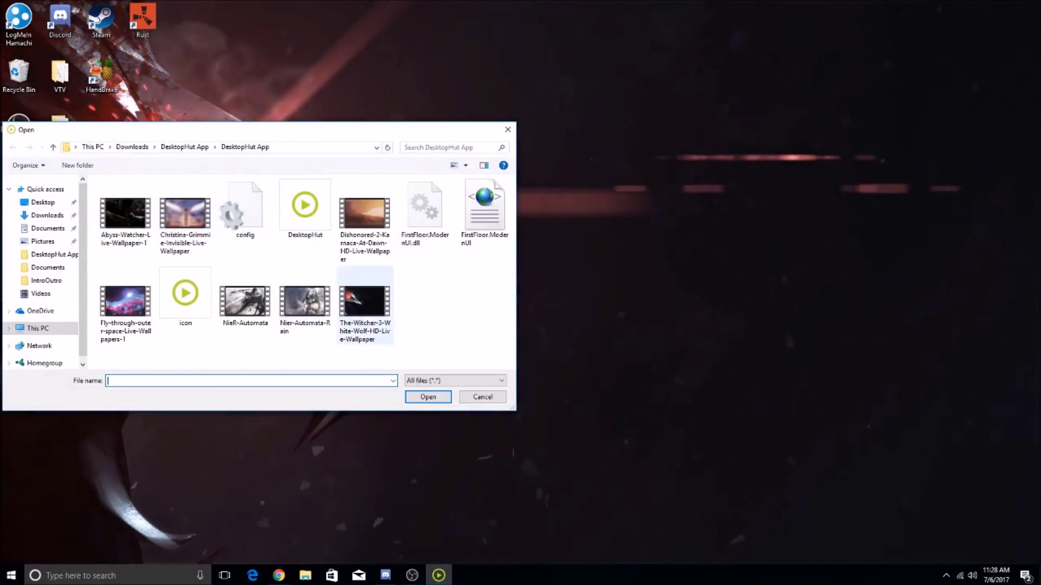
key(Return)
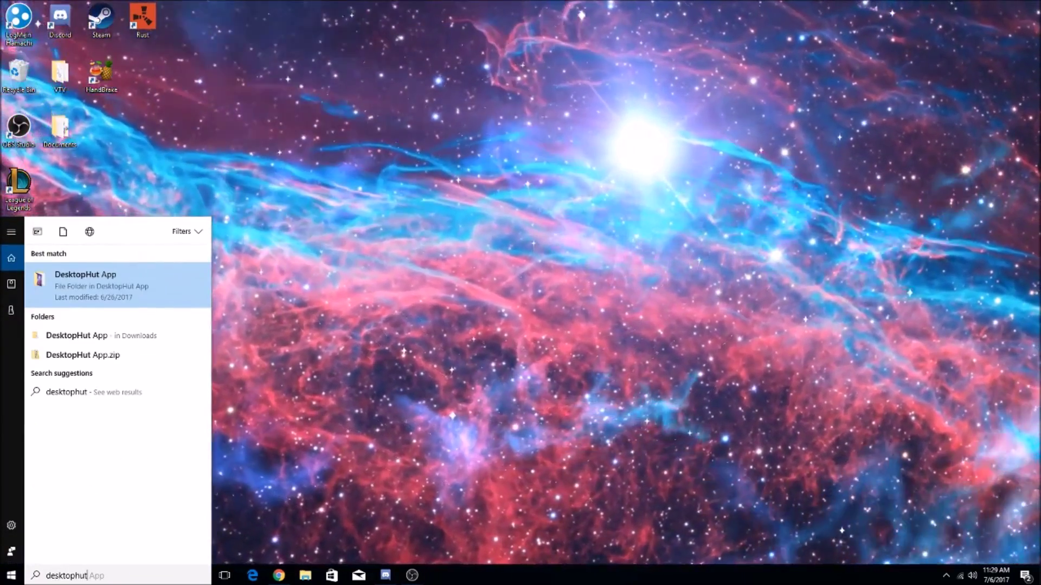
key(Return)
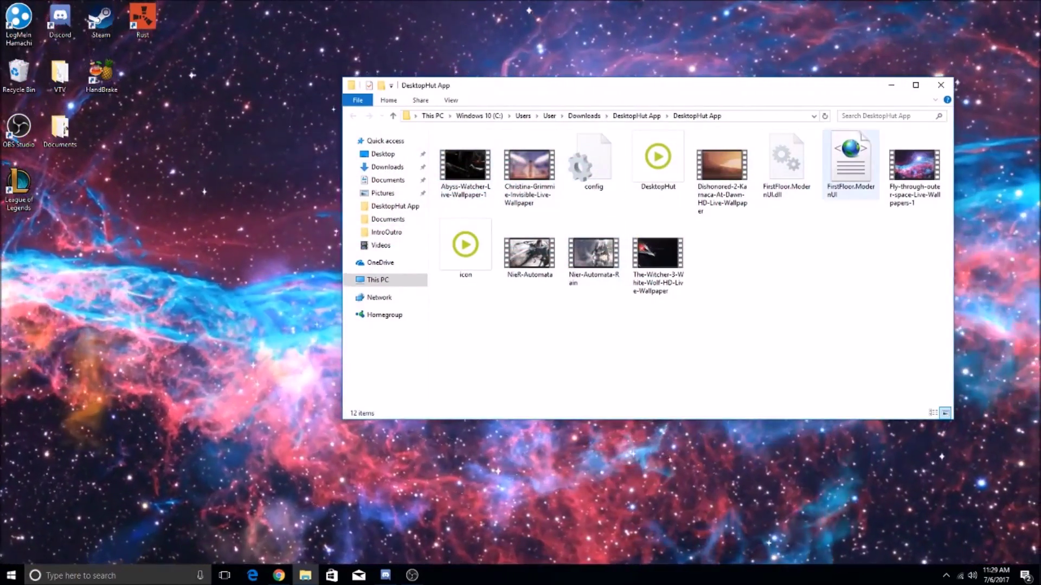
Open the Witcher White Wolf video, then reopen the DesktopHut App folder via search.
double_click(657, 253)
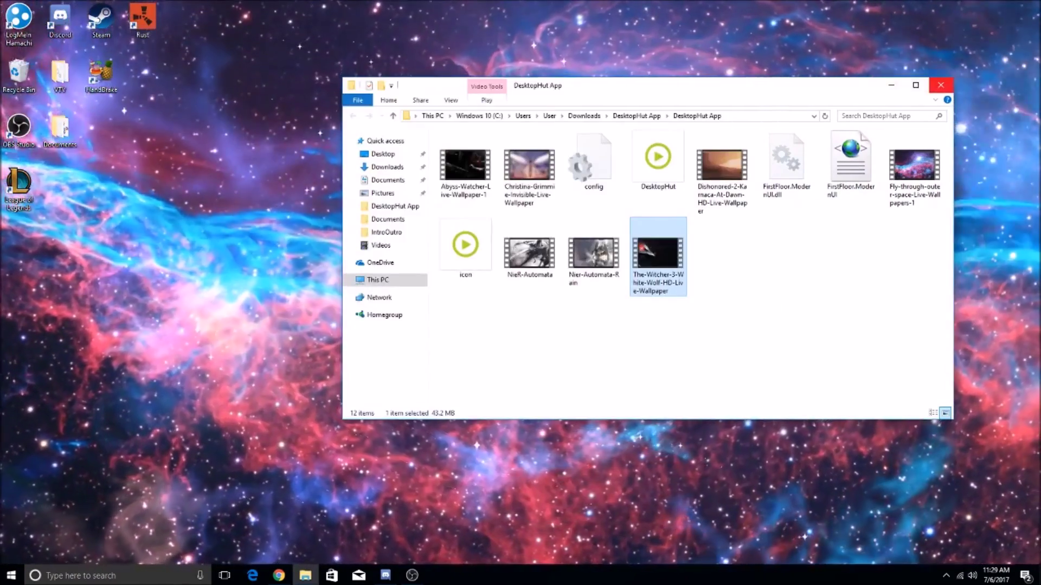
click(940, 85)
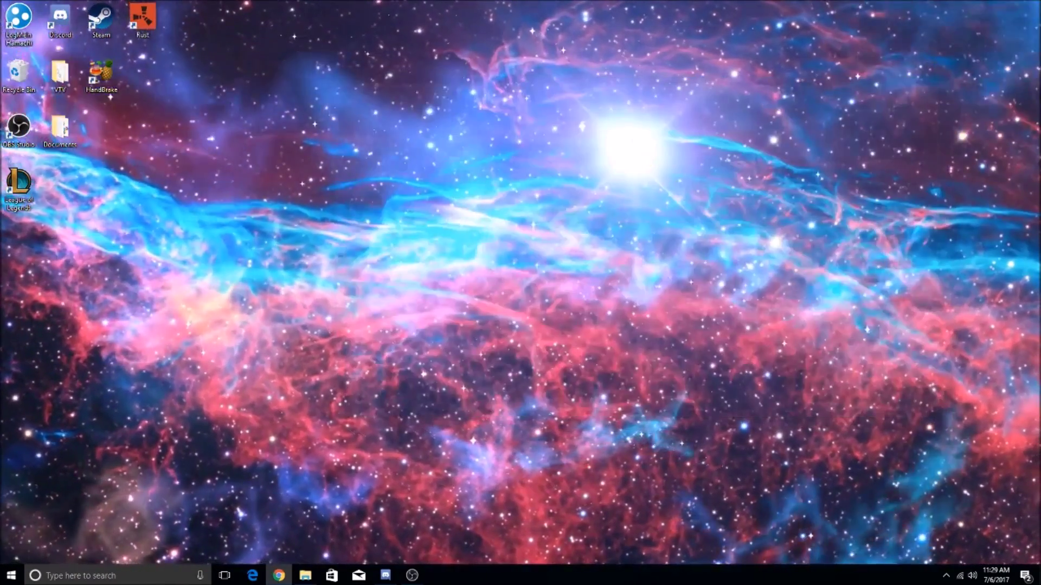
key(super)
text(desktophut)
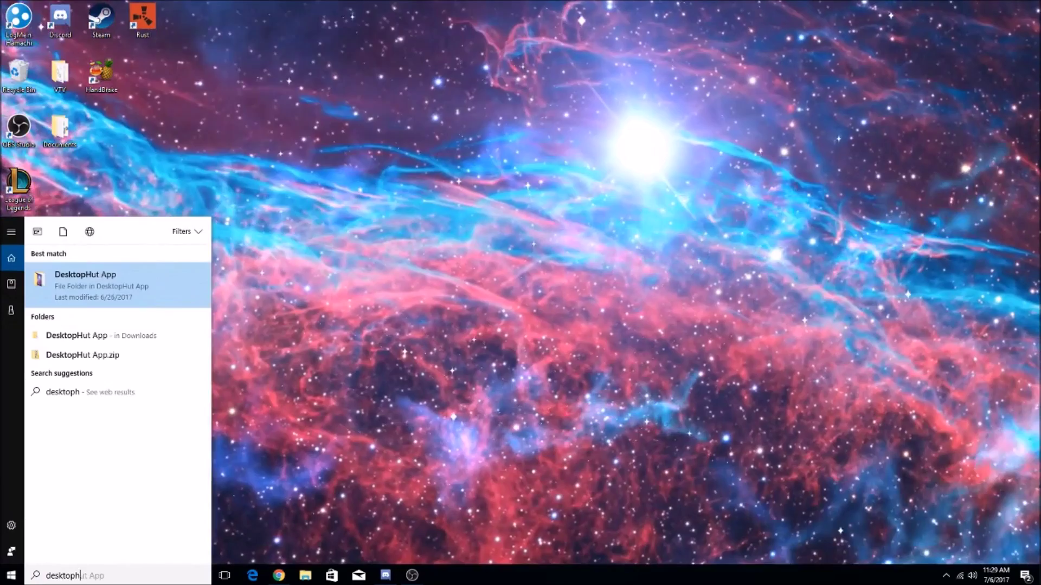
key(Return)
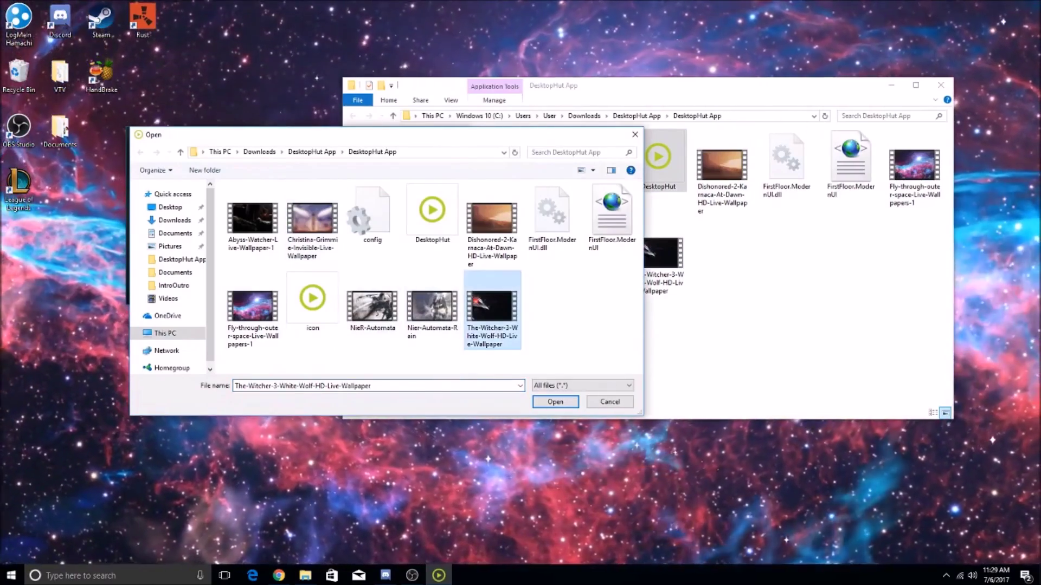
Set the Witcher 3 White Wolf video as wallpaper and move the app window near top centre.
double_click(491, 307)
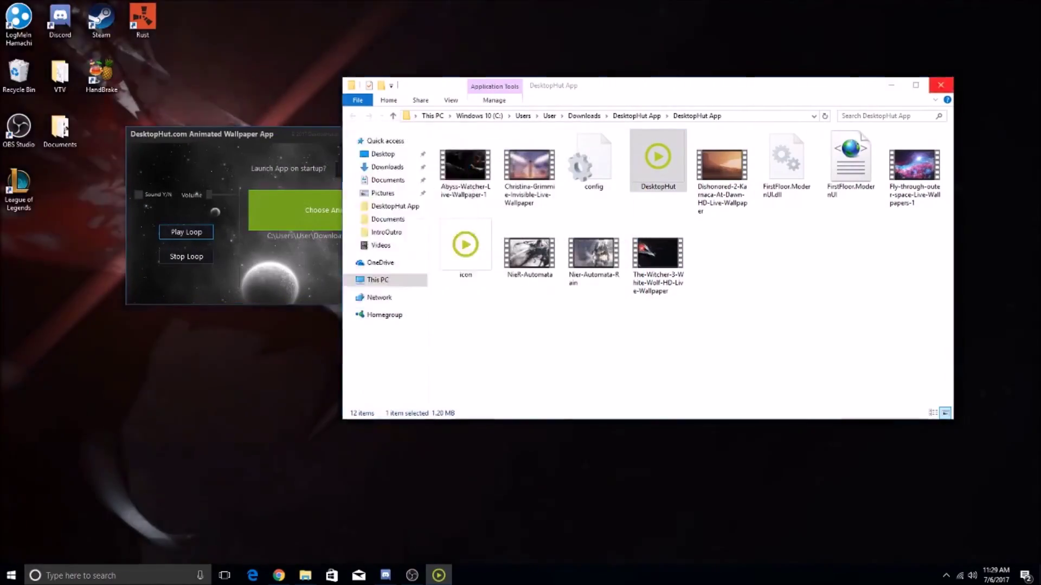
click(941, 85)
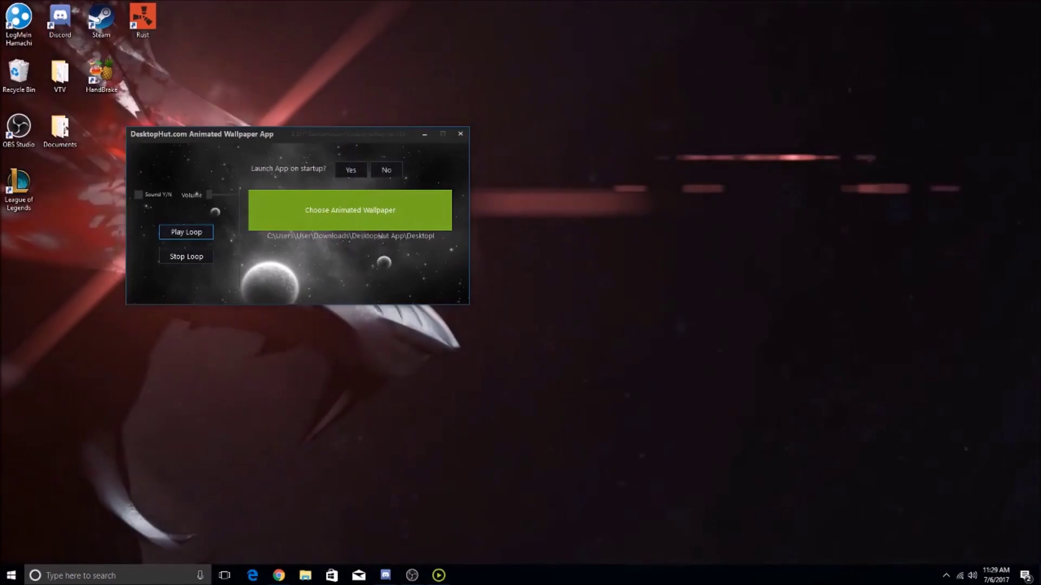
drag(390, 135, 596, 432)
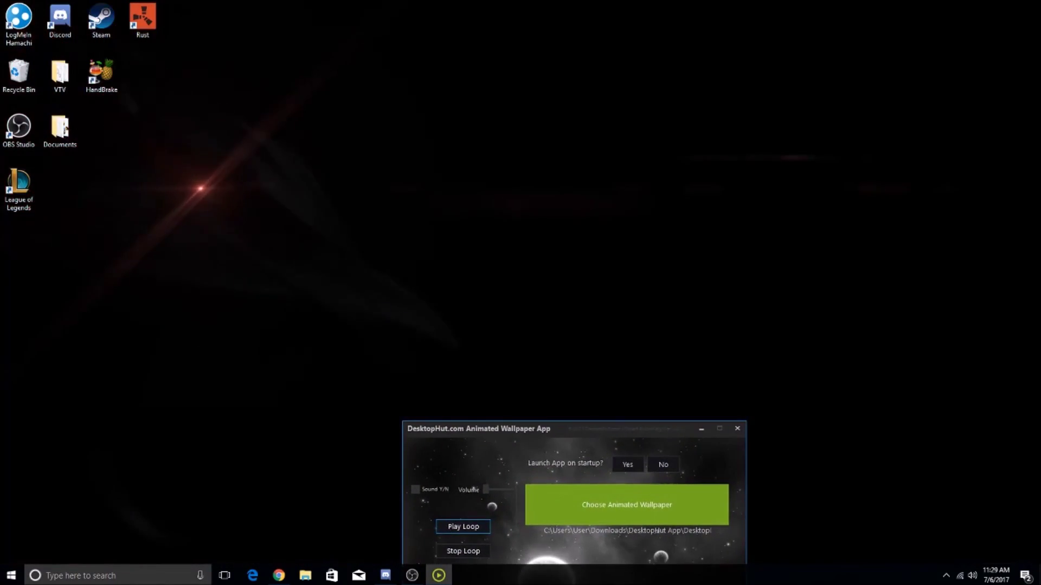
mouse_move(595, 431)
mouse_down()
mouse_move(629, 376)
mouse_move(605, 69)
mouse_up()
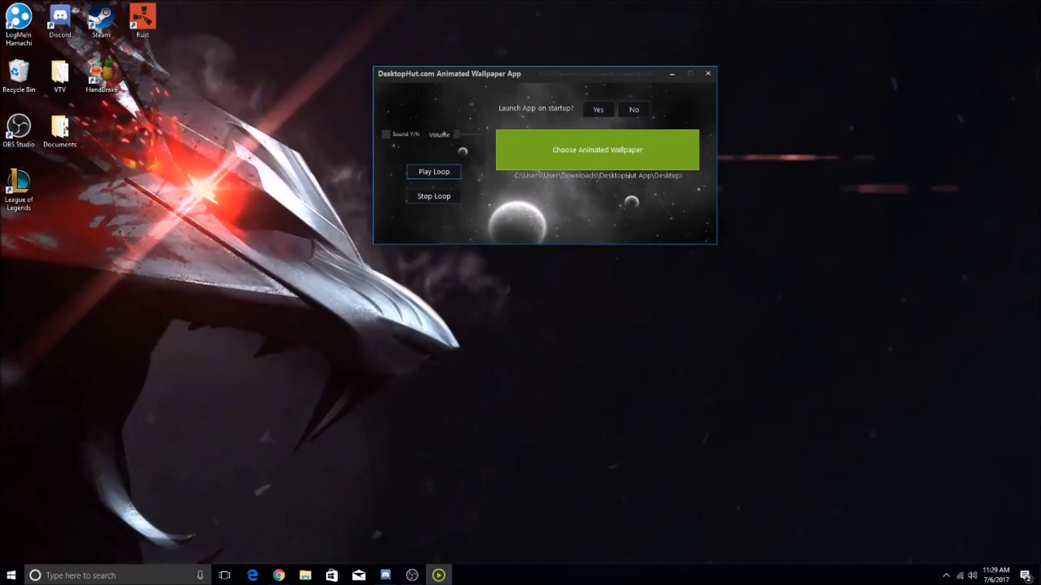